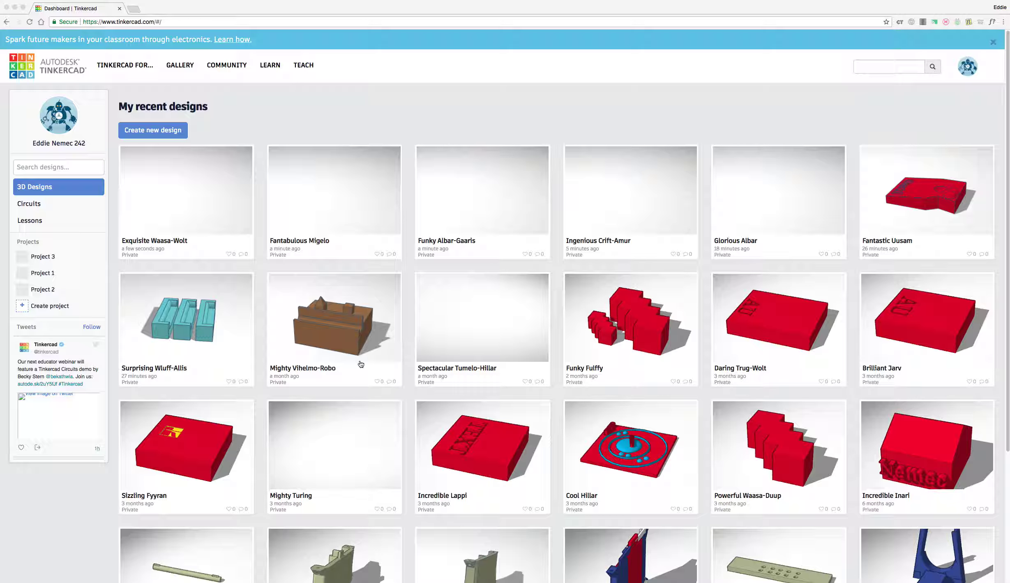
- Create a new blank 3D design, opening the empty 'Sizzling Rottis-Gogo' workplane
{"action": "scroll", "coordinate": [452, 402], "scroll_direction": "down", "scroll_amount": 1}
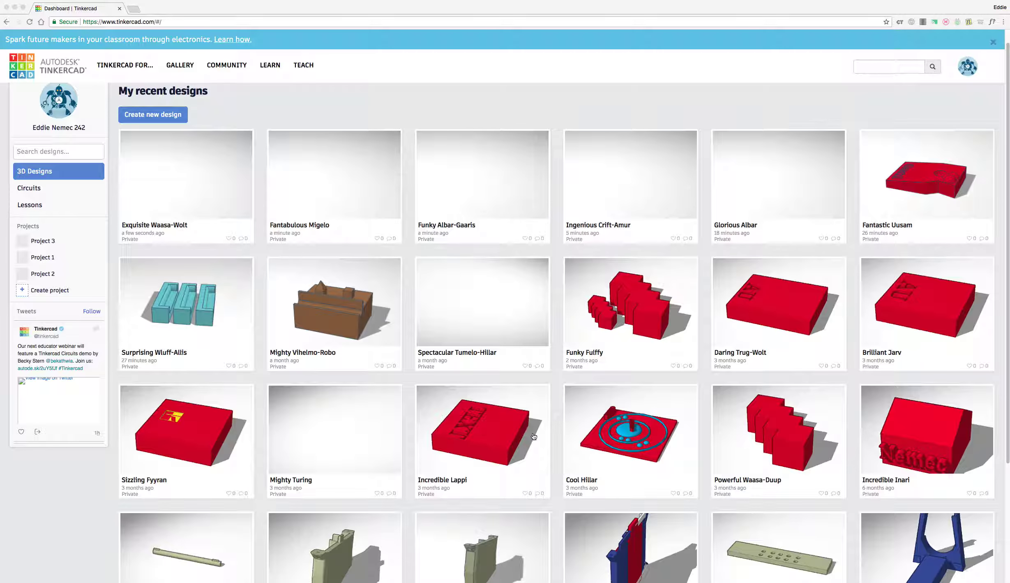
{"action": "scroll", "coordinate": [530, 429], "scroll_direction": "up", "scroll_amount": 1}
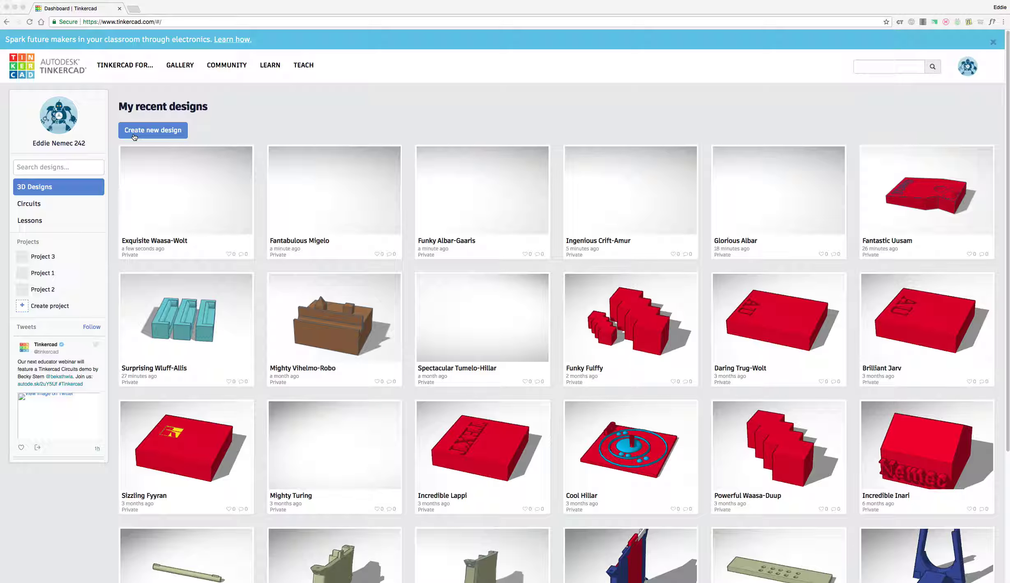
{"action": "left_click", "coordinate": [163, 134]}
{"action": "left_click", "coordinate": [159, 133]}
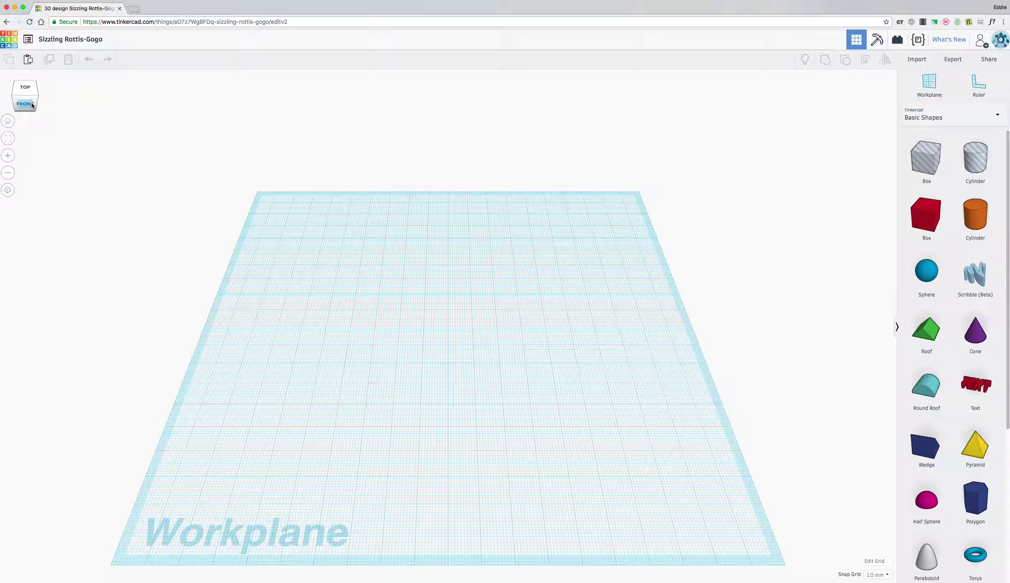
{"action": "left_click", "coordinate": [25, 87]}
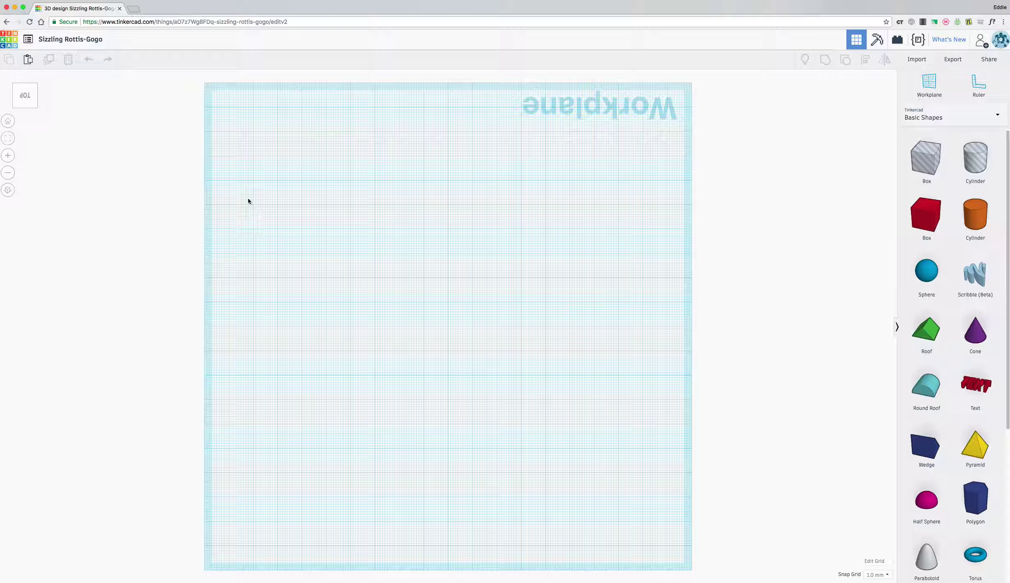
- Reset to the Home view and orbit the empty workplane into a tilted perspective
{"action": "left_click", "coordinate": [8, 121]}
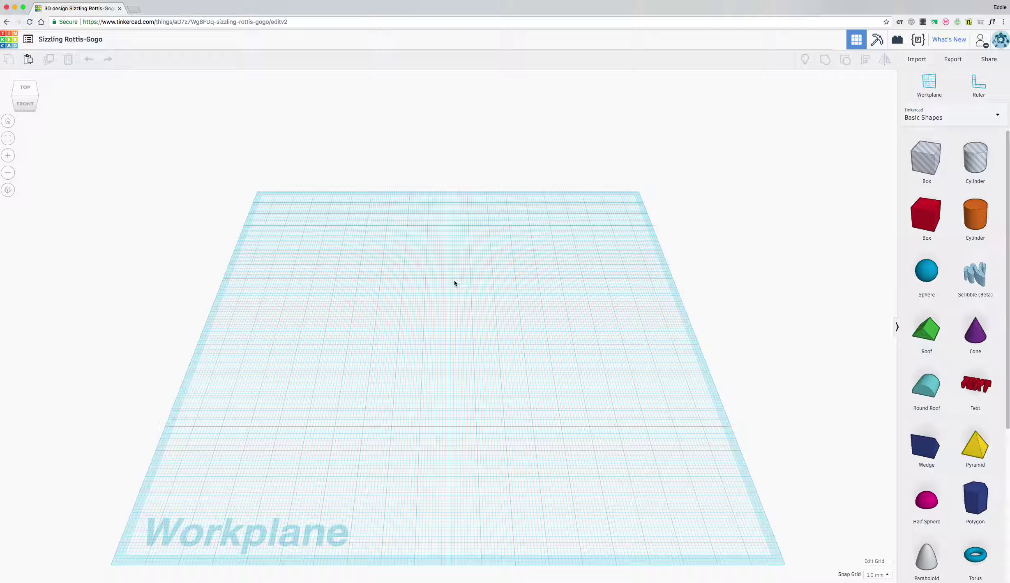
{"action": "right_click_drag", "start_coordinate": [454, 279], "coordinate": [483, 289]}
{"action": "left_click", "coordinate": [39, 102]}
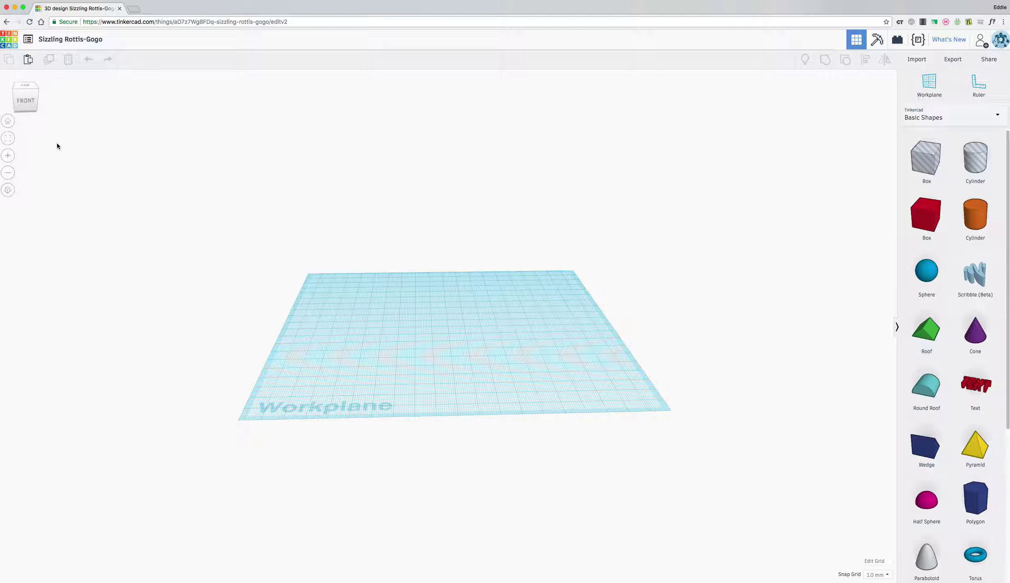
{"action": "left_click", "coordinate": [11, 157]}
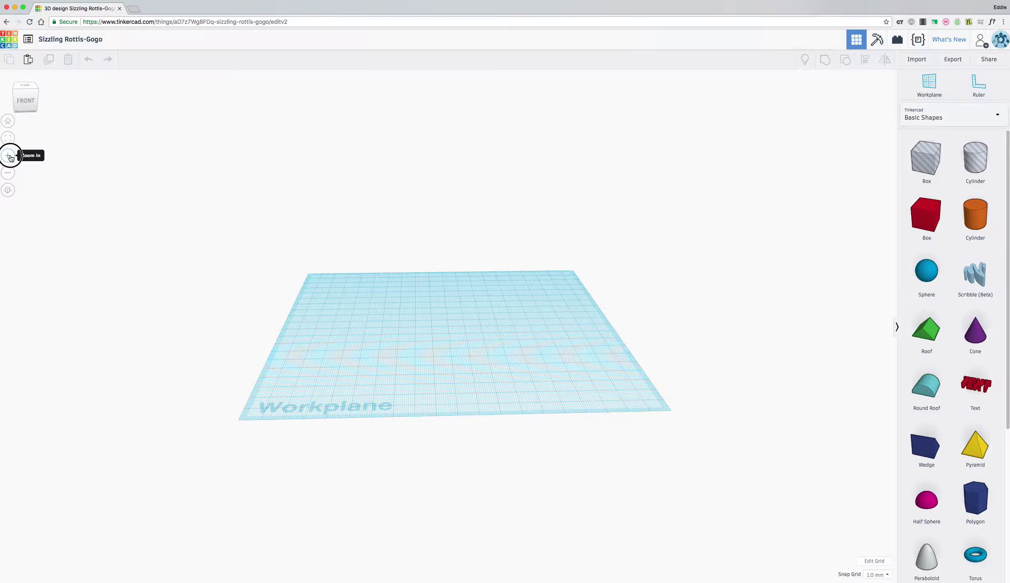
{"action": "left_click", "coordinate": [10, 158]}
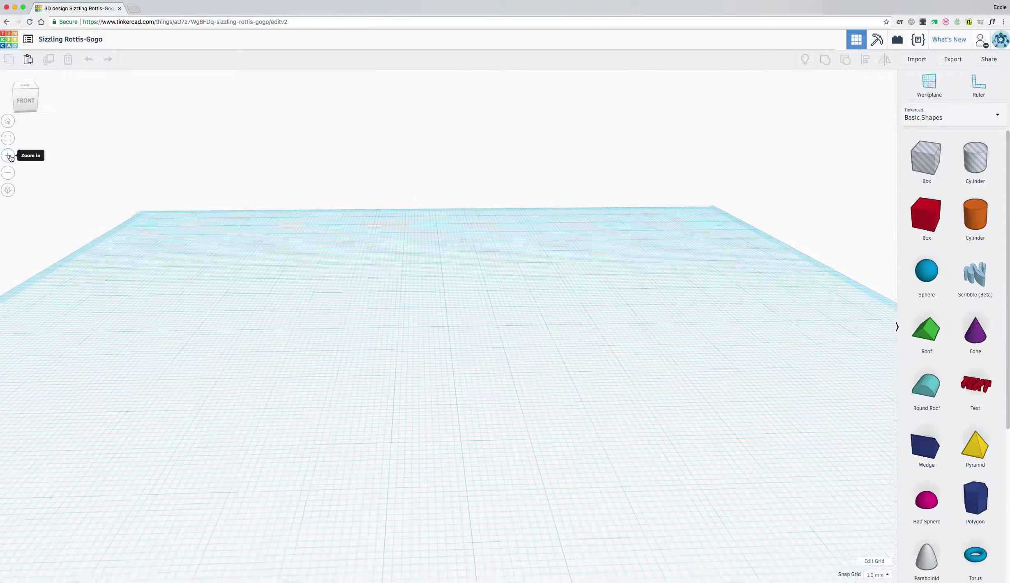
{"action": "left_click", "coordinate": [10, 174]}
{"action": "left_click", "coordinate": [11, 176]}
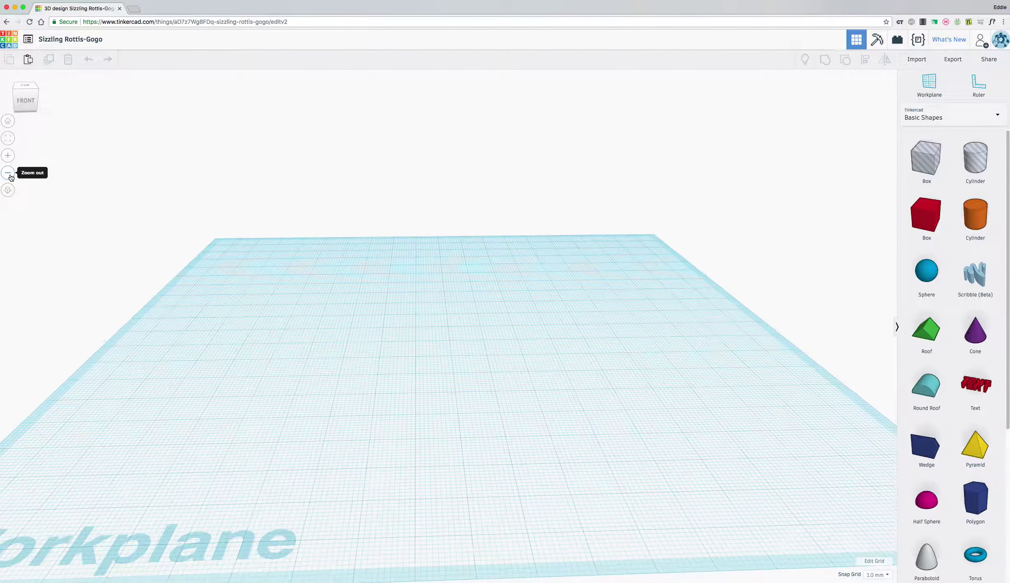
{"action": "left_click", "coordinate": [10, 176]}
{"action": "left_click", "coordinate": [11, 175]}
{"action": "left_click", "coordinate": [11, 158]}
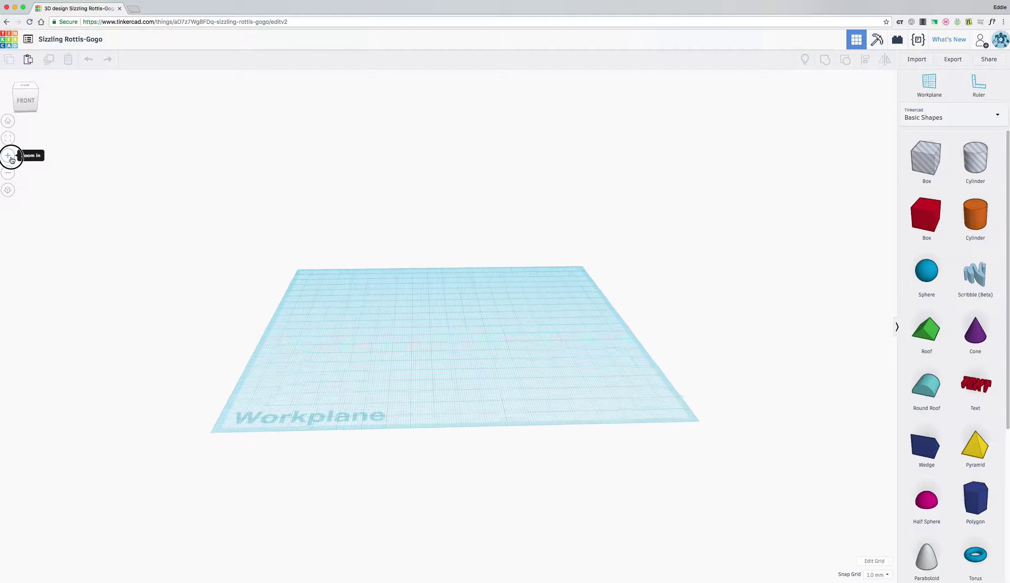
{"action": "left_click", "coordinate": [11, 158]}
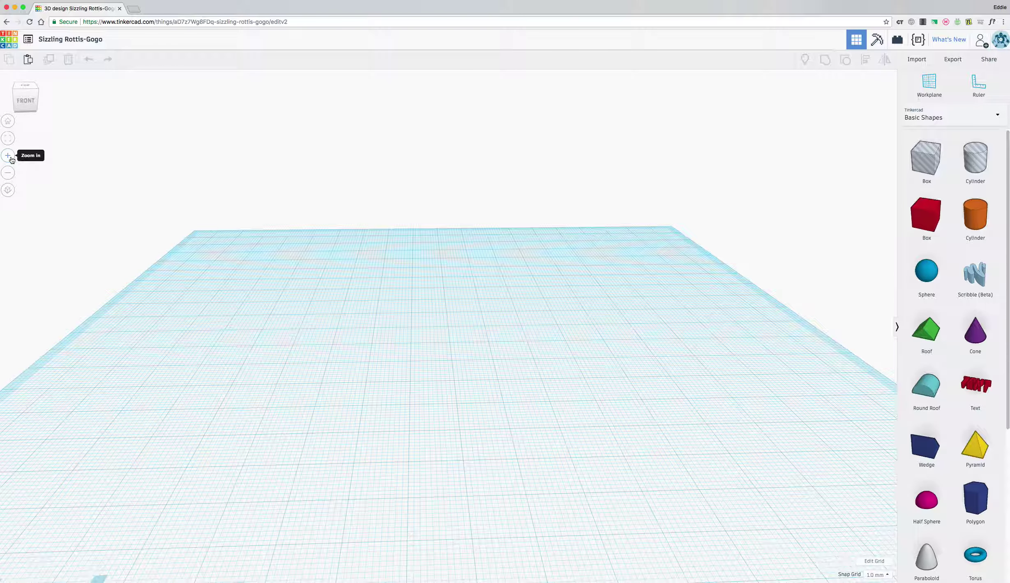
{"action": "left_click", "coordinate": [11, 158]}
{"action": "left_click", "coordinate": [10, 175]}
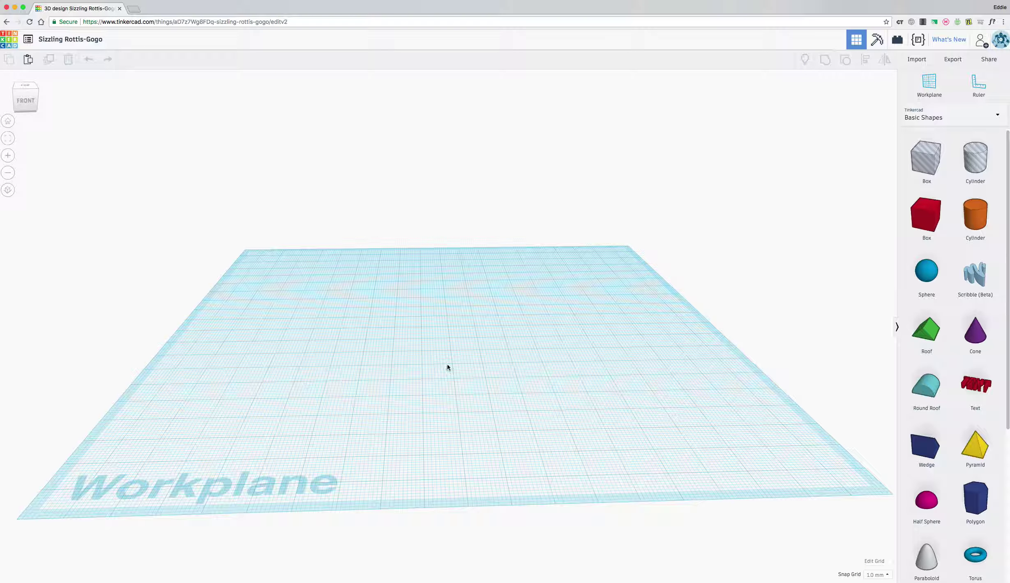
{"action": "scroll", "coordinate": [441, 330], "scroll_direction": "up", "scroll_amount": 8}
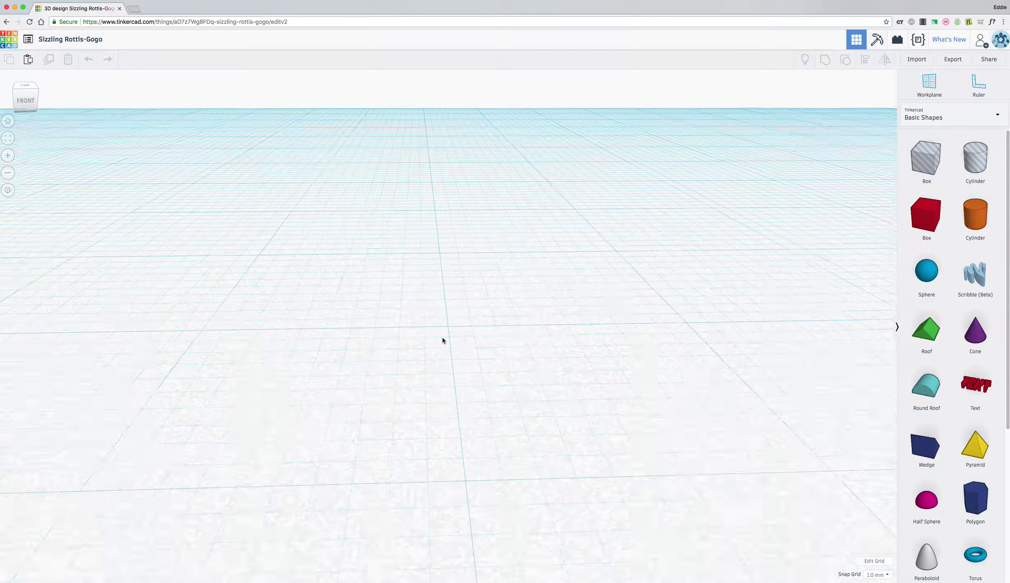
{"action": "scroll", "coordinate": [443, 339], "scroll_direction": "down", "scroll_amount": 10}
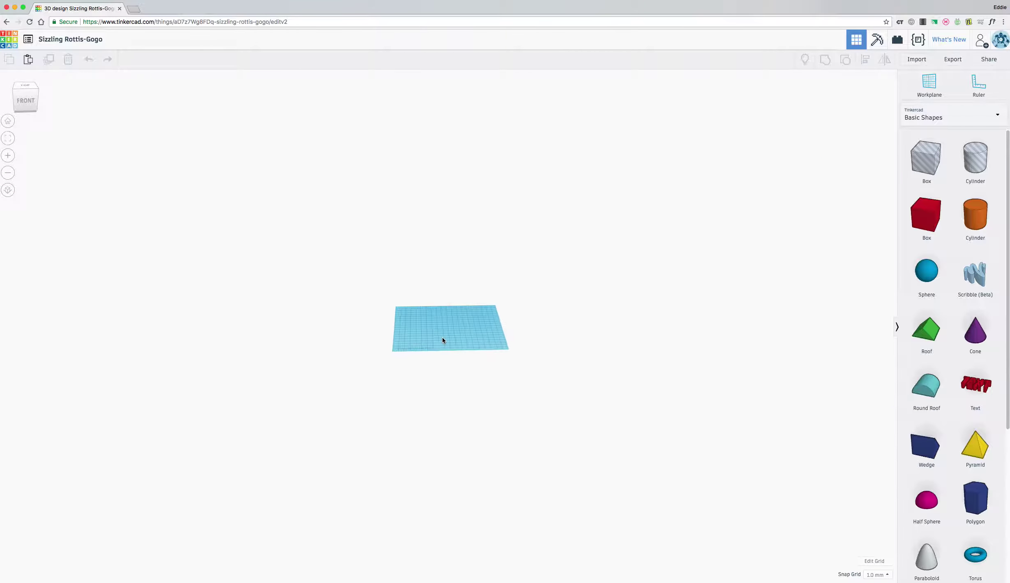
{"action": "scroll", "coordinate": [442, 339], "scroll_direction": "up", "scroll_amount": 5}
{"action": "scroll", "coordinate": [443, 339], "scroll_direction": "down", "scroll_amount": 6}
{"action": "scroll", "coordinate": [442, 340], "scroll_direction": "up", "scroll_amount": 8}
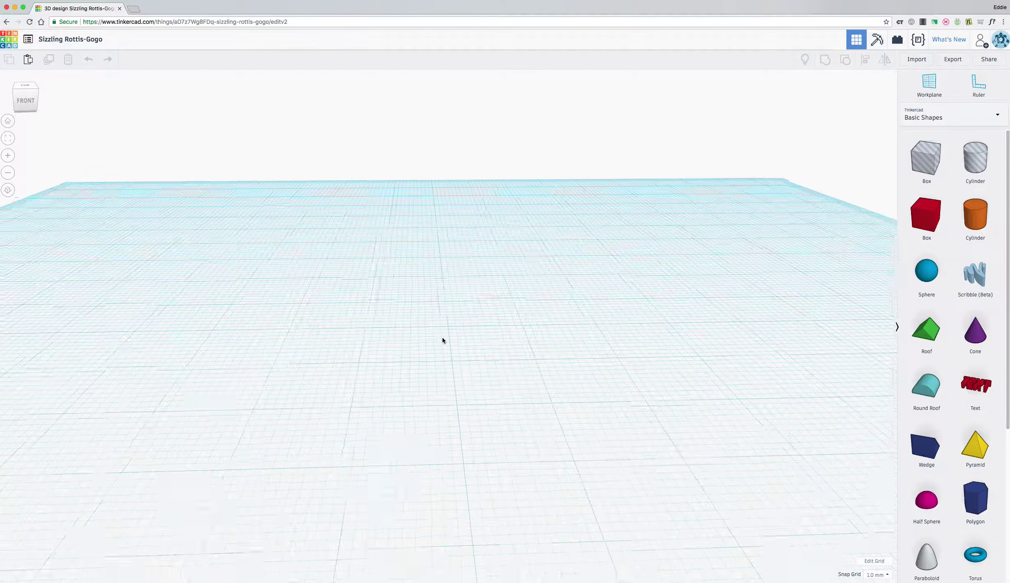
{"action": "scroll", "coordinate": [443, 340], "scroll_direction": "down", "scroll_amount": 3}
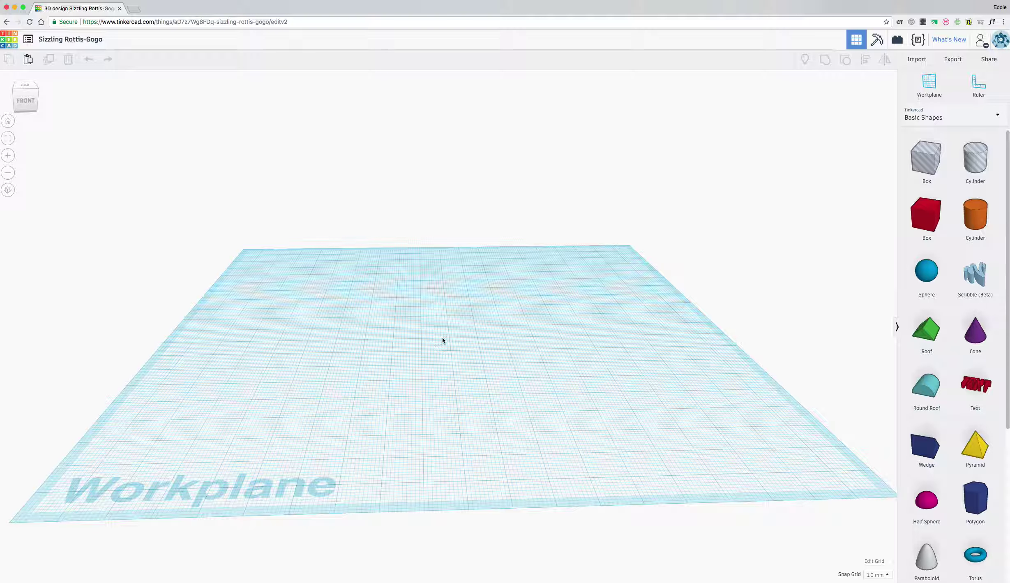
{"action": "scroll", "coordinate": [442, 339], "scroll_direction": "down", "scroll_amount": 6}
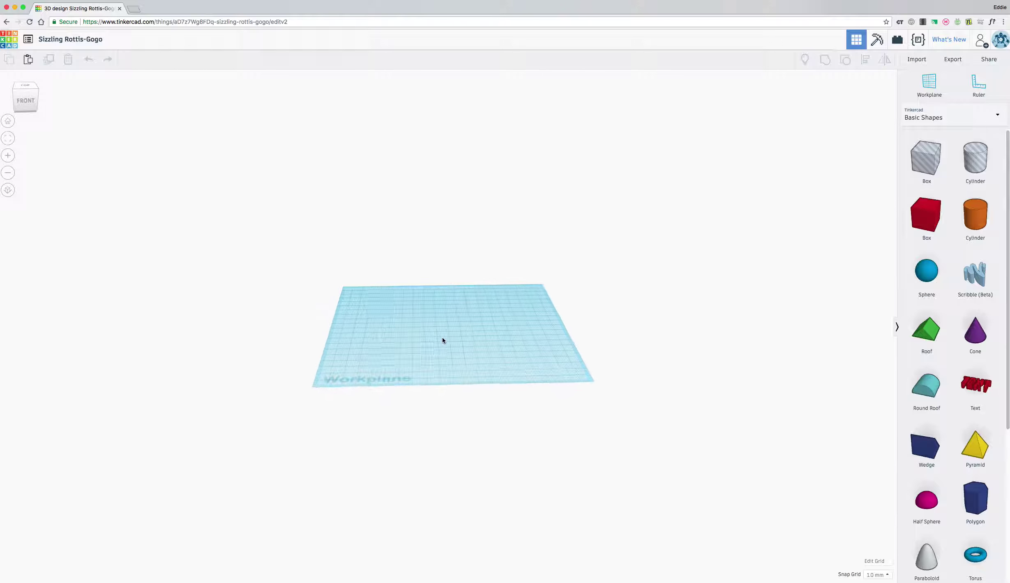
{"action": "scroll", "coordinate": [442, 340], "scroll_direction": "up", "scroll_amount": 8}
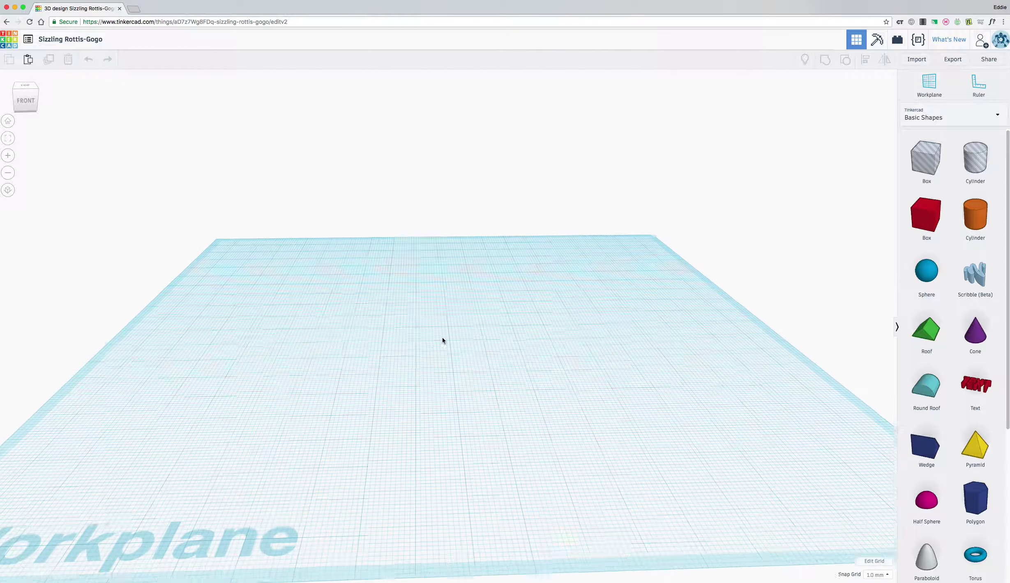
{"action": "scroll", "coordinate": [442, 340], "scroll_direction": "down", "scroll_amount": 3}
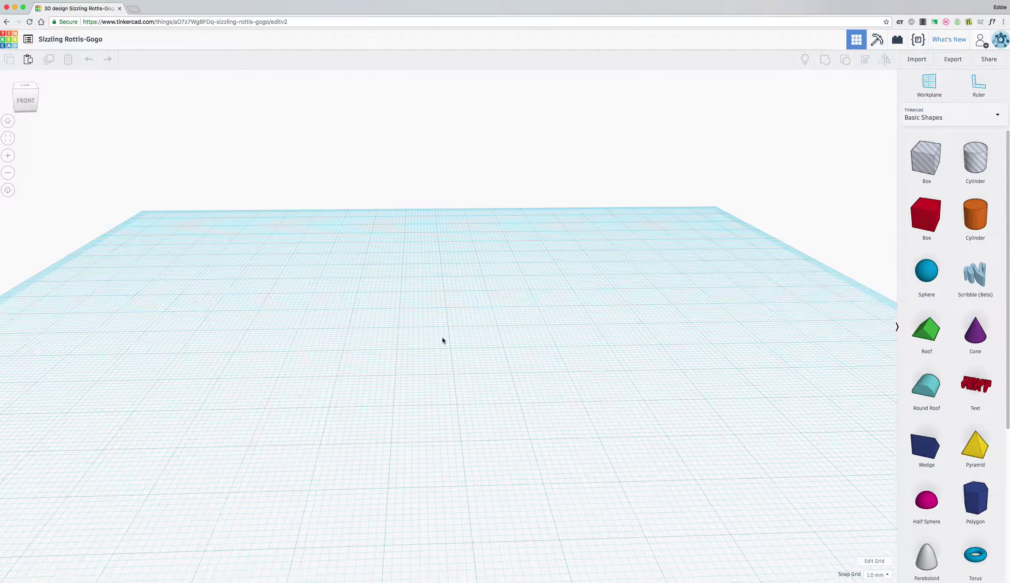
{"action": "scroll", "coordinate": [442, 340], "scroll_direction": "down", "scroll_amount": 3}
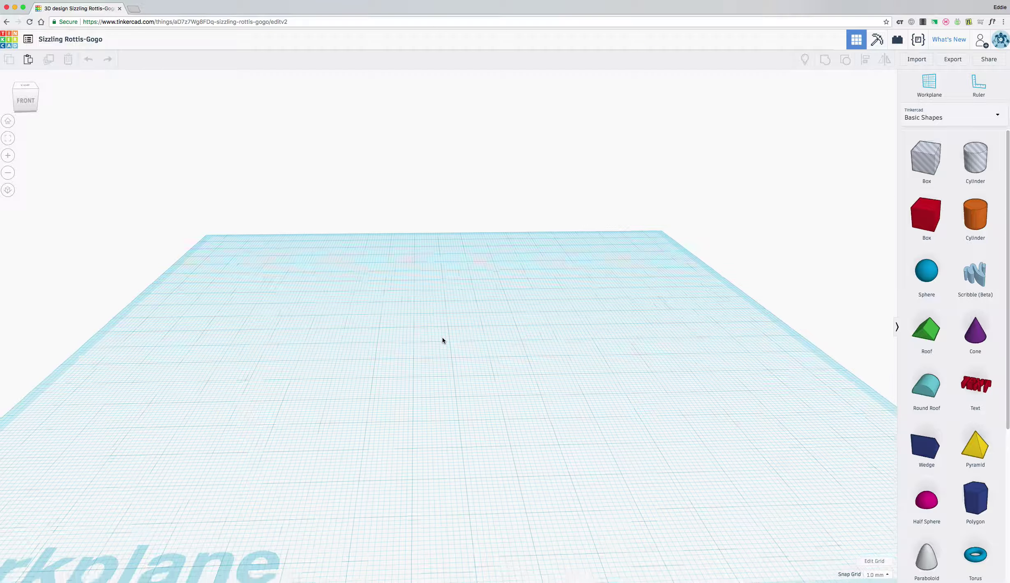
{"action": "scroll", "coordinate": [442, 339], "scroll_direction": "up", "scroll_amount": 2}
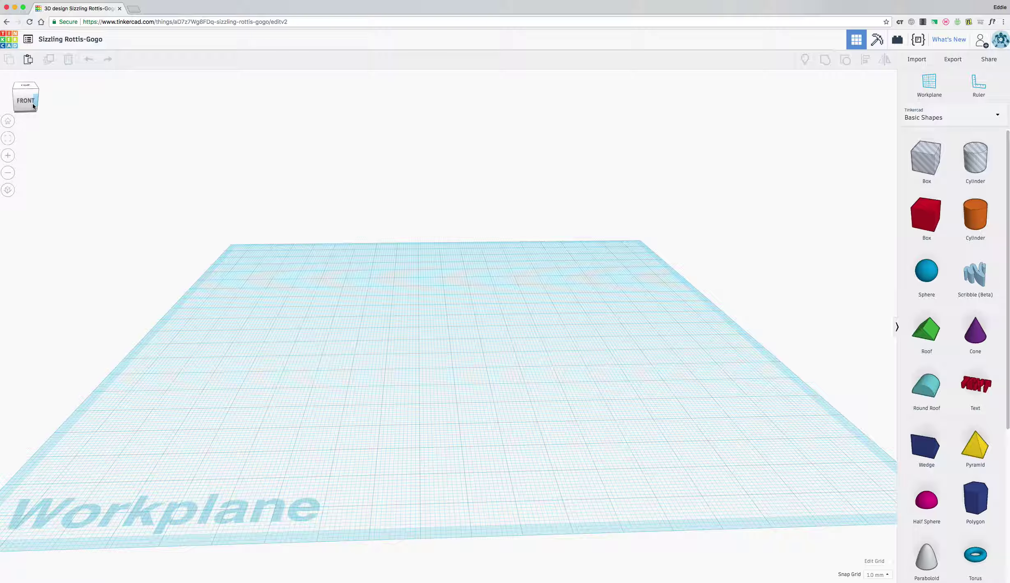
- Reset the view and place a 20 × 20 × 20 red Box at the workplane centre
{"action": "left_click", "coordinate": [7, 124]}
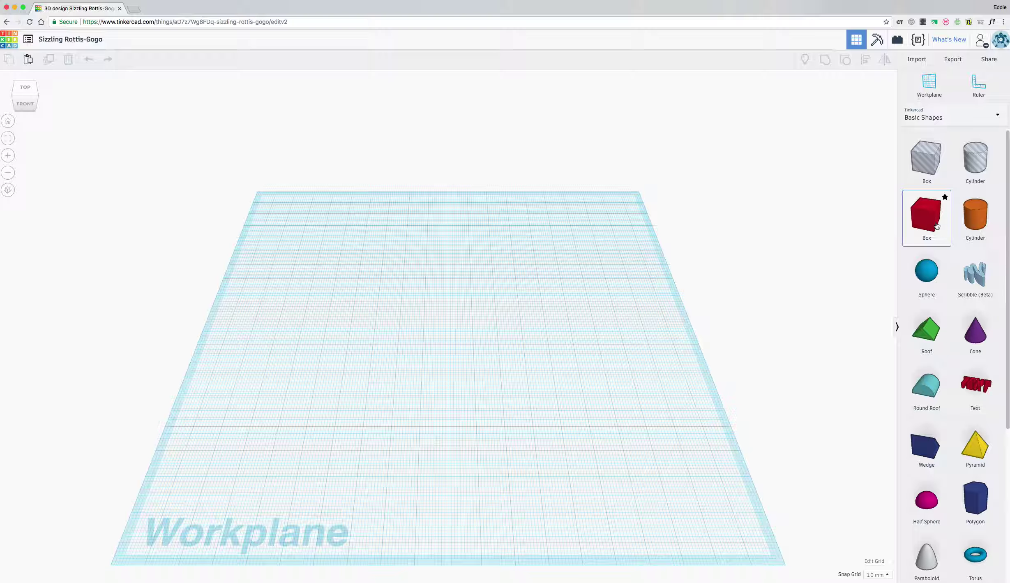
{"action": "left_click_drag", "start_coordinate": [936, 225], "coordinate": [426, 336]}
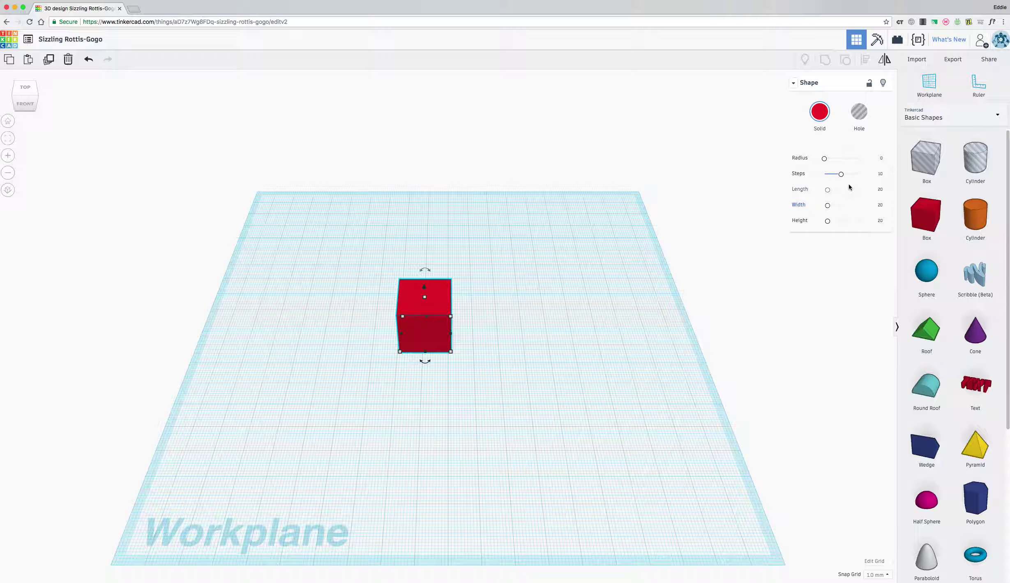
{"action": "left_click_drag", "start_coordinate": [828, 191], "coordinate": [832, 192]}
{"action": "left_click", "coordinate": [877, 191]}
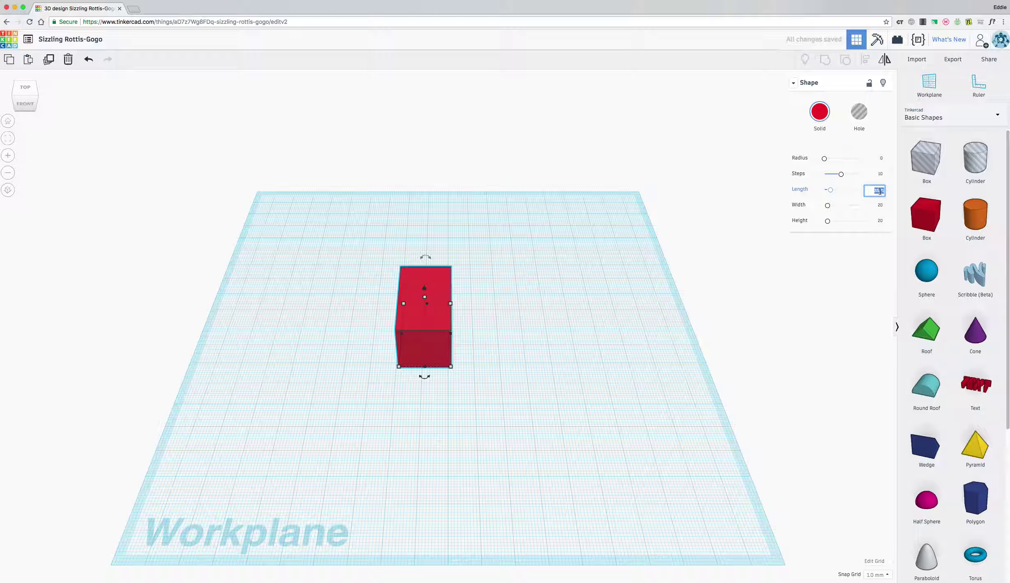
{"action": "type", "text": "20"}
{"action": "key", "text": "Return"}
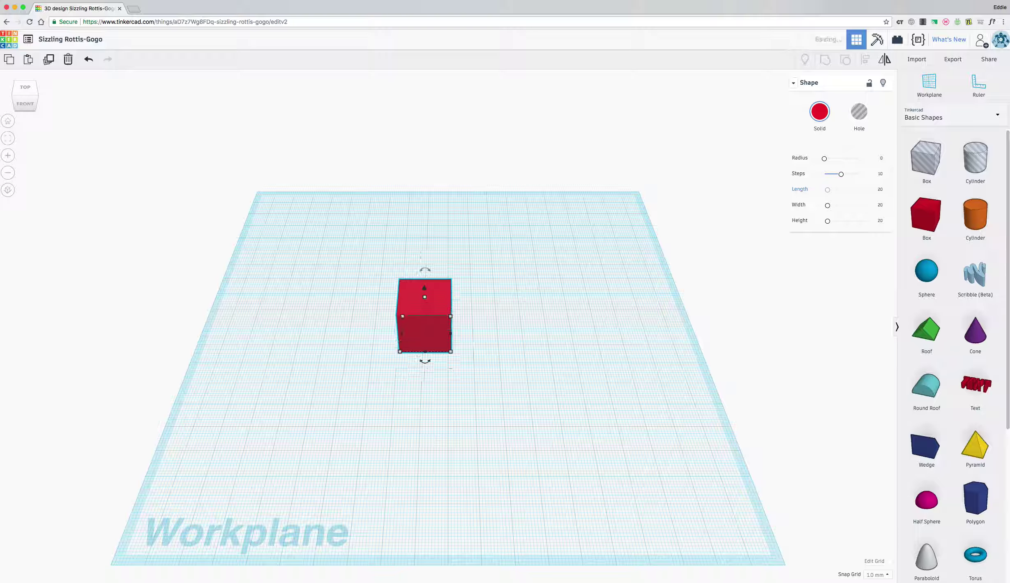
{"action": "left_click", "coordinate": [880, 206]}
{"action": "type", "text": "40"}
{"action": "key", "text": "Return"}
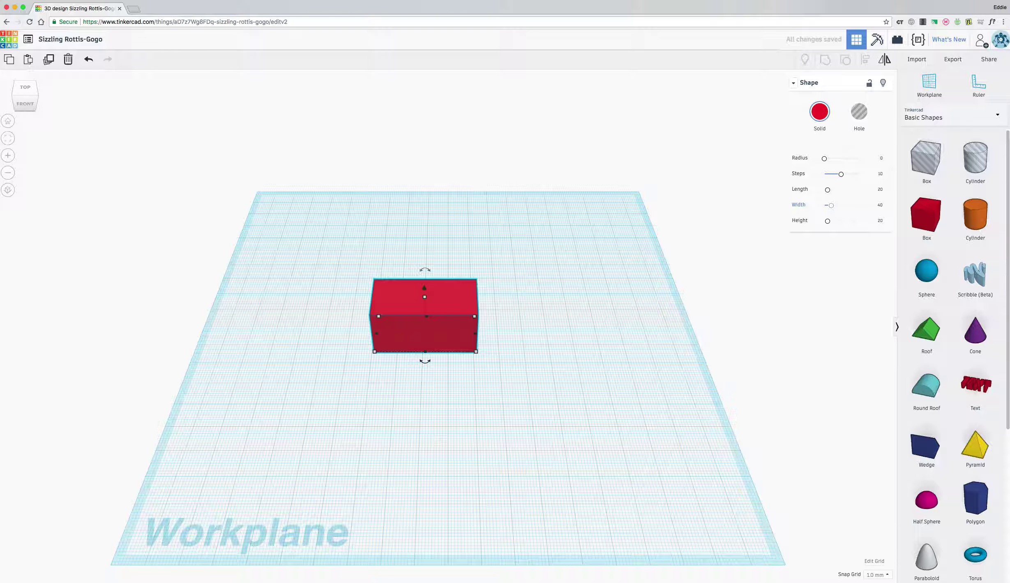
{"action": "left_click", "coordinate": [879, 205]}
{"action": "type", "text": "20"}
{"action": "key", "text": "Return"}
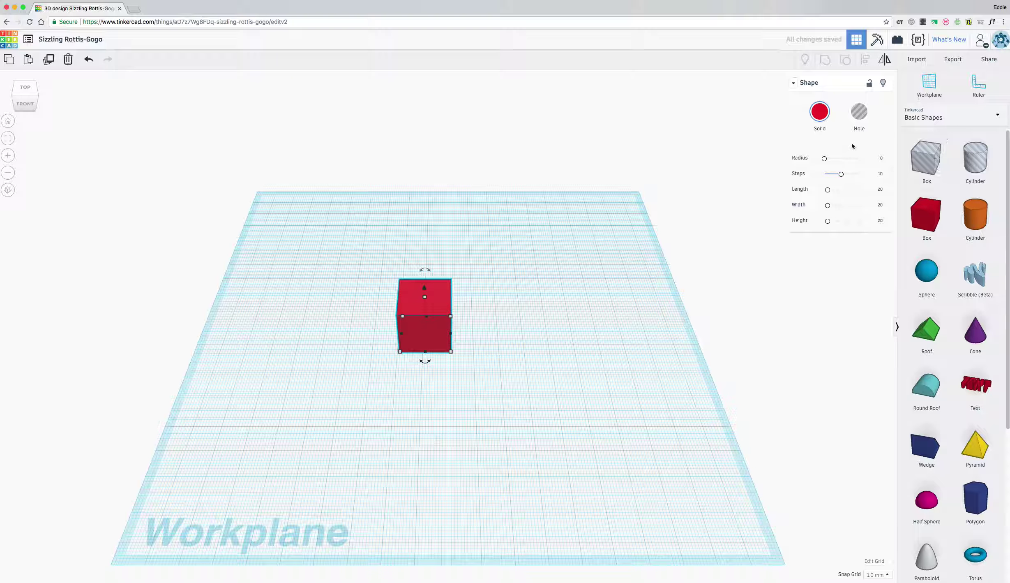
{"action": "left_click", "coordinate": [821, 117]}
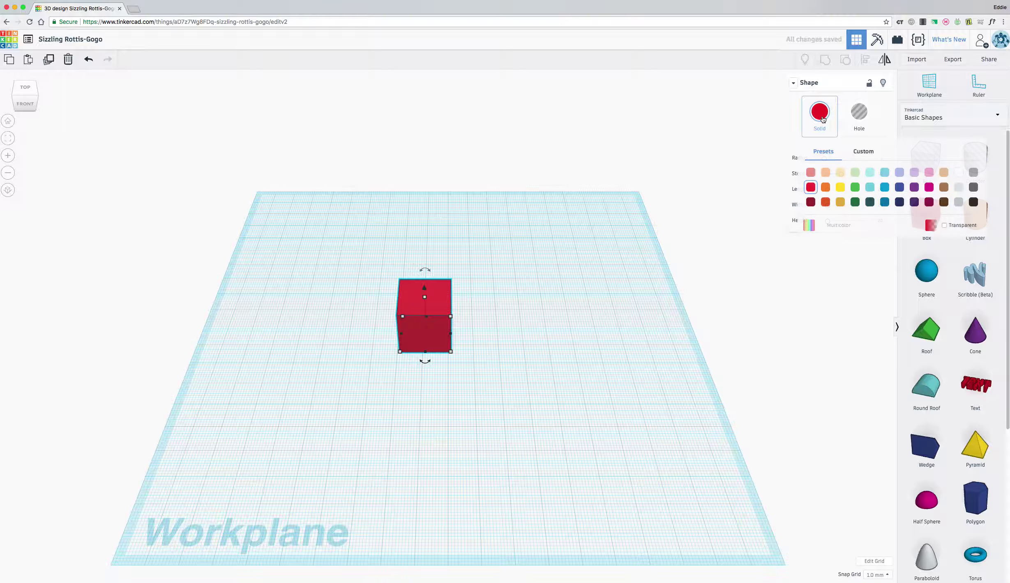
{"action": "left_click", "coordinate": [868, 85]}
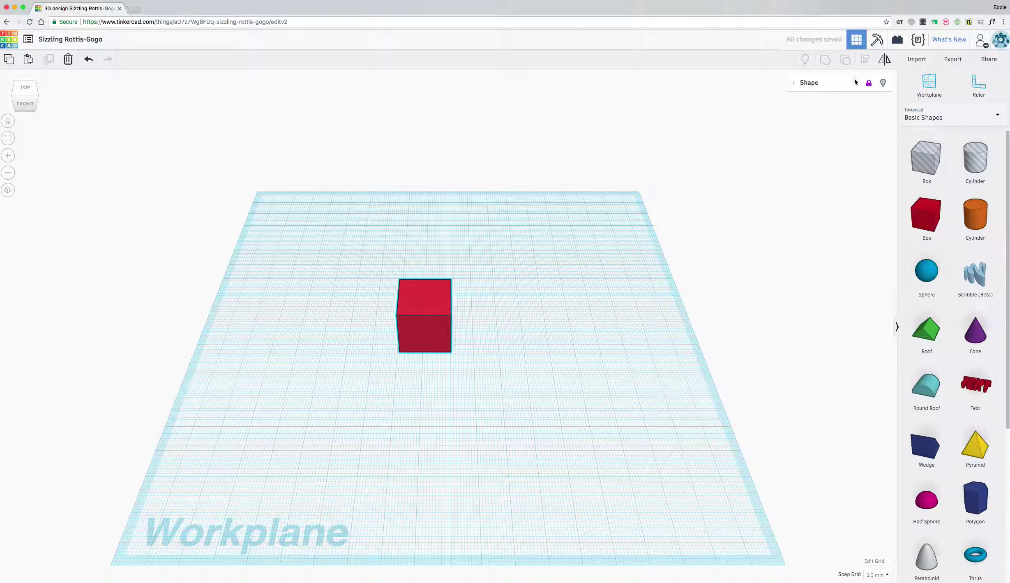
{"action": "left_click", "coordinate": [869, 86]}
{"action": "left_click", "coordinate": [859, 115]}
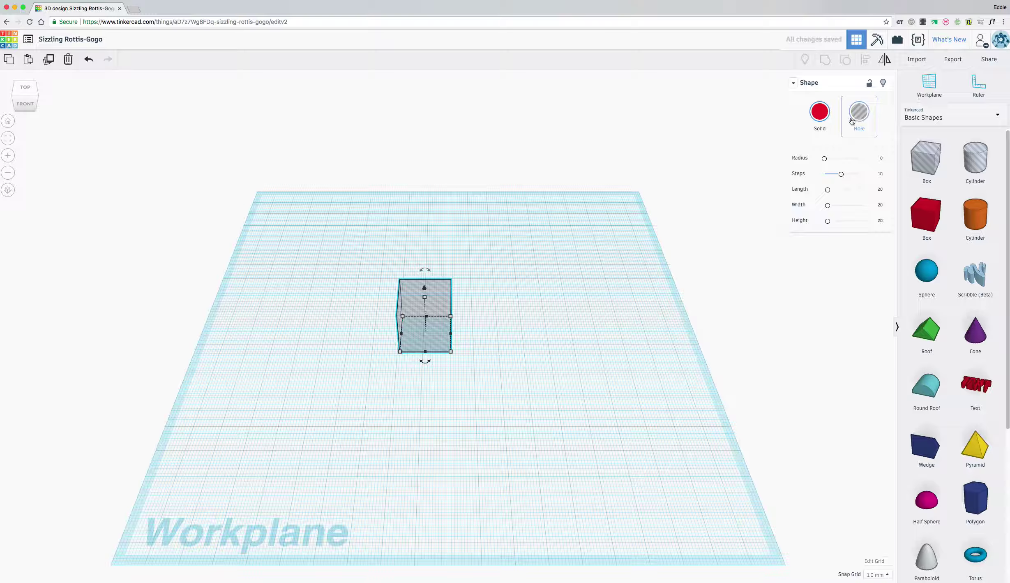
{"action": "left_click", "coordinate": [819, 111]}
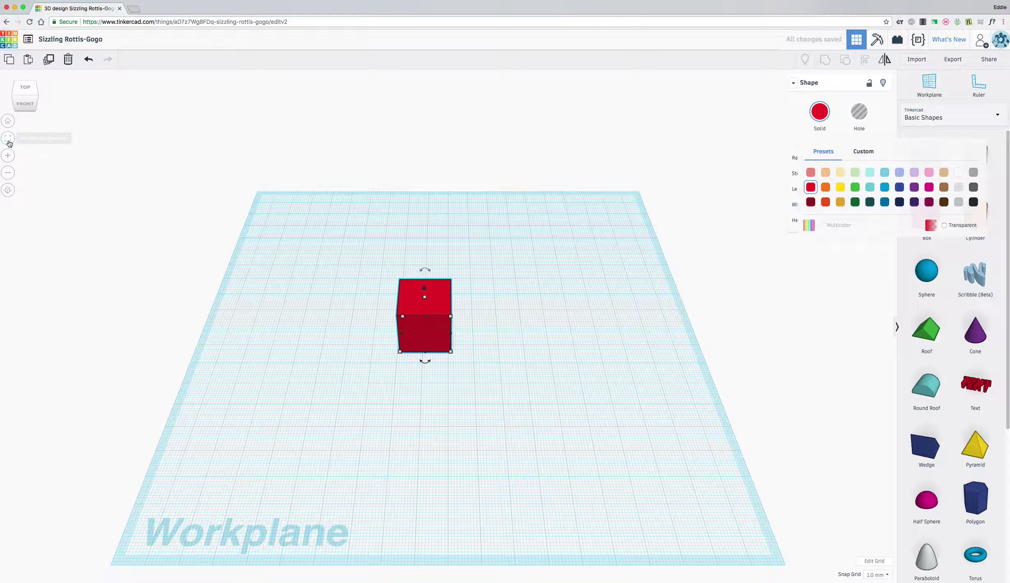
{"action": "left_click", "coordinate": [8, 141]}
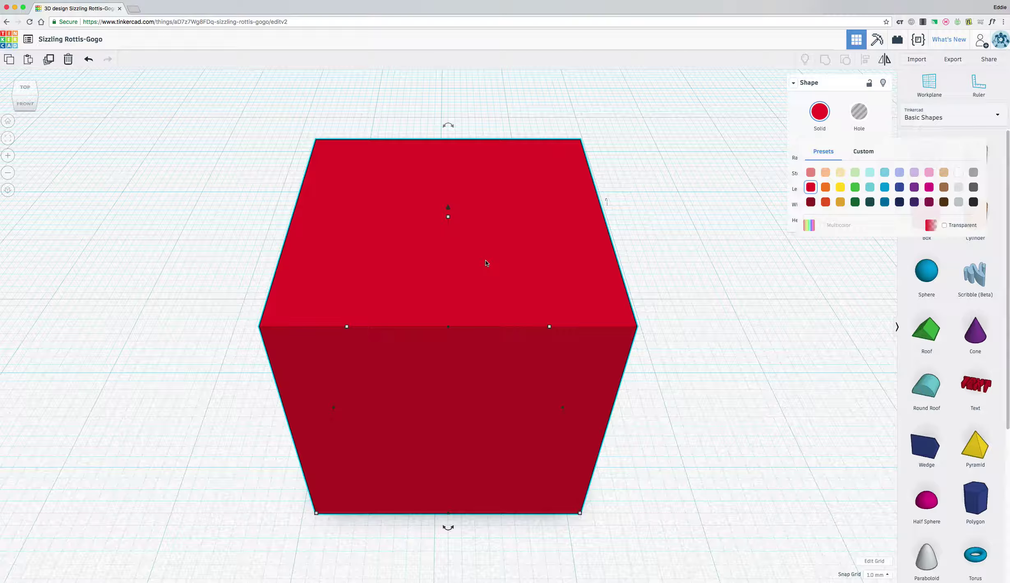
- Orbit the view to see the red 20 × 20 × 20 box at an angle
{"action": "right_click_drag", "start_coordinate": [631, 327], "coordinate": [511, 296]}
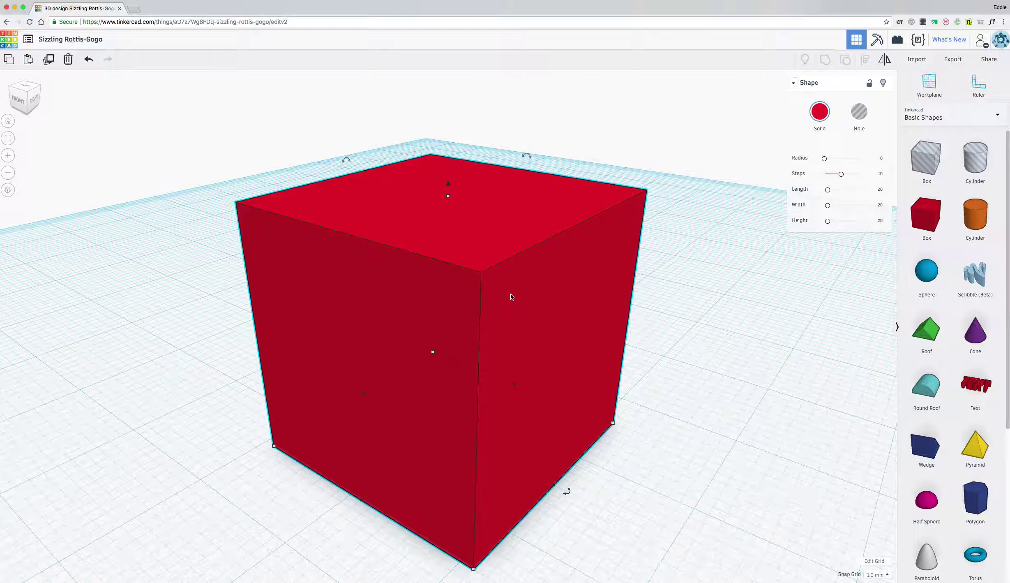